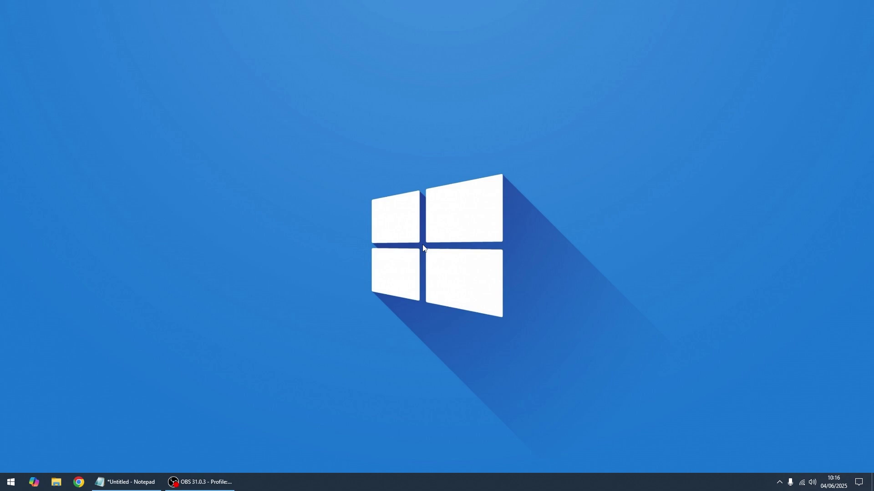
Launch WinSCP from the Start menu's app list
{"action": "left_click", "coordinate": [10, 489]}
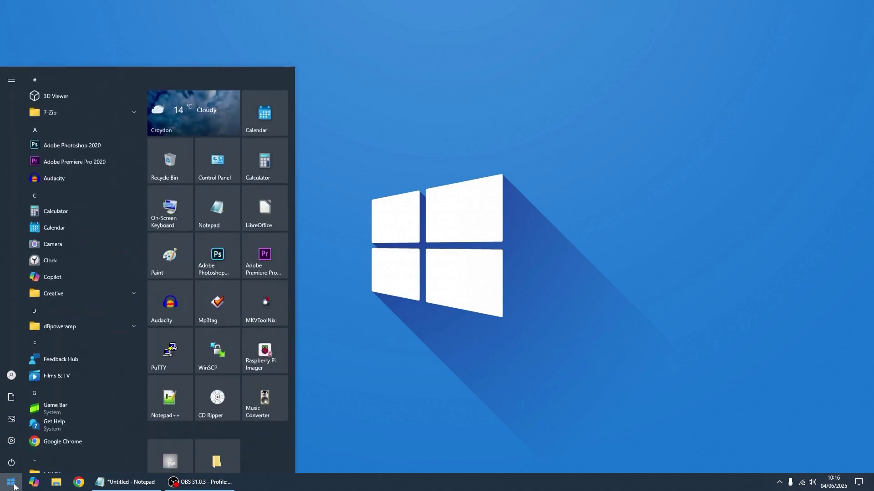
{"action": "left_click", "coordinate": [217, 349]}
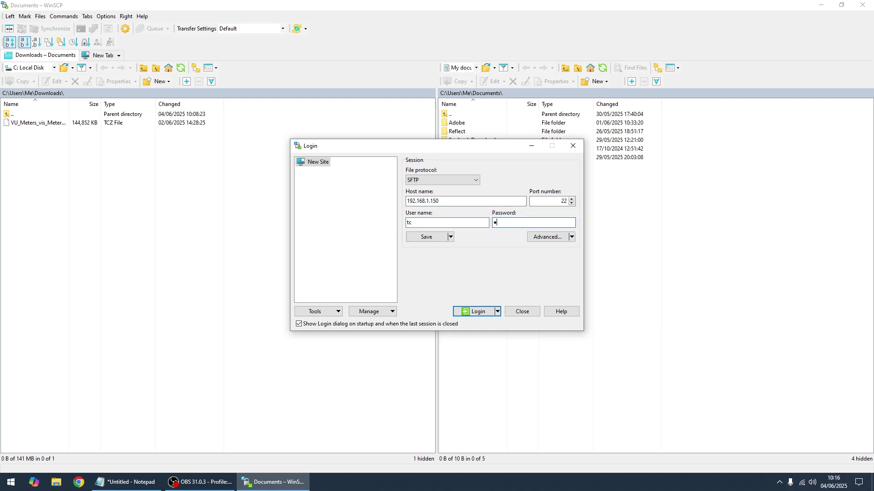
{"action": "left_click", "coordinate": [451, 238]}
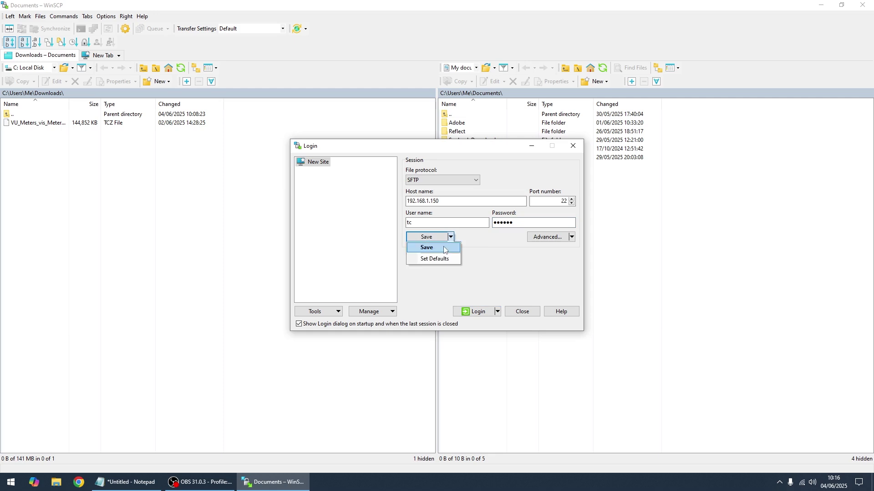
{"action": "left_click", "coordinate": [444, 250]}
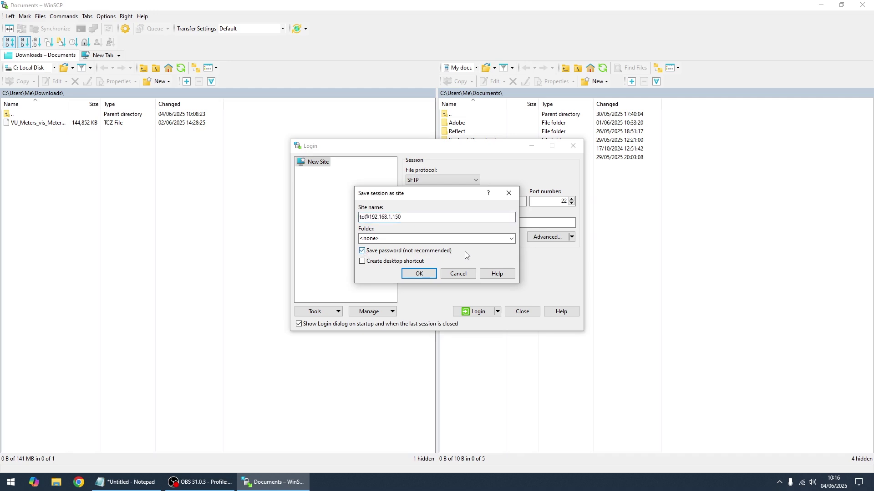
{"action": "left_click", "coordinate": [419, 274]}
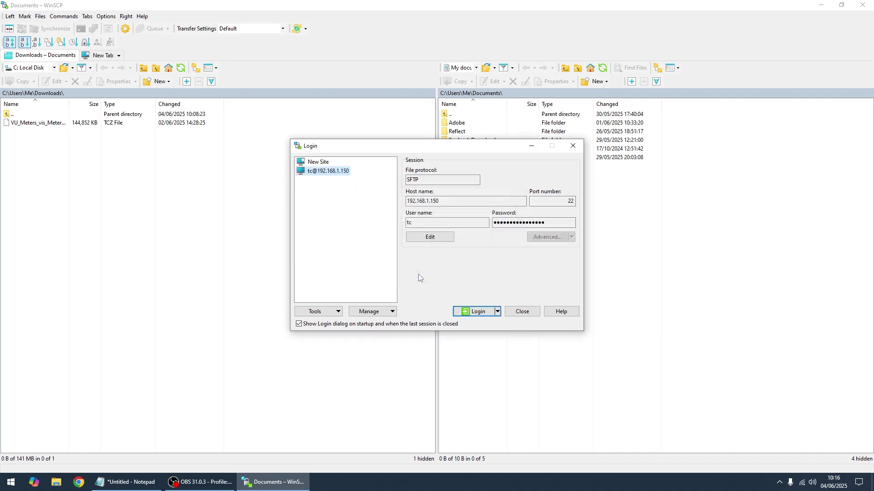
{"action": "left_click", "coordinate": [480, 312]}
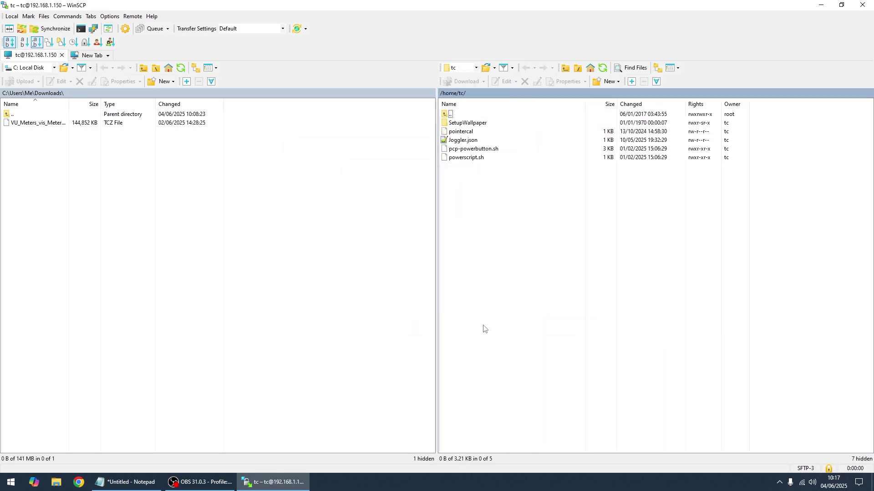
{"action": "left_click", "coordinate": [475, 68]}
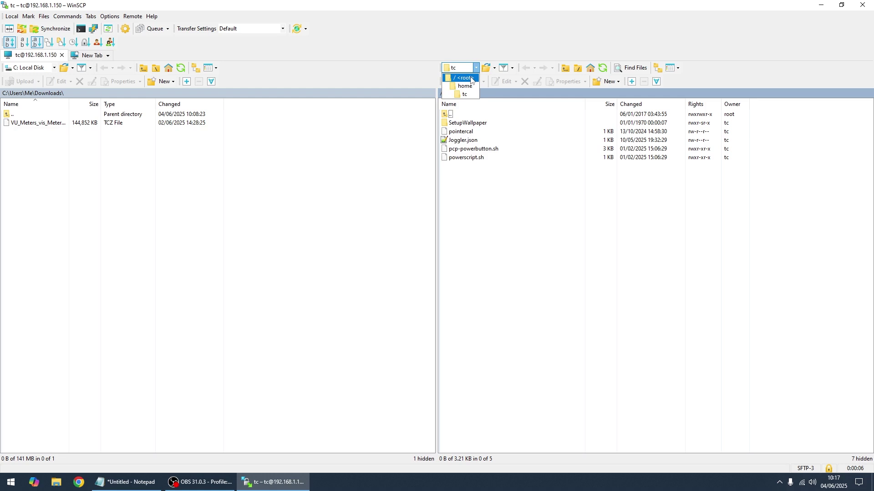
Browse the remote panel from root through mnt, mmcblk0p2 and tce into optional
{"action": "left_click", "coordinate": [471, 78]}
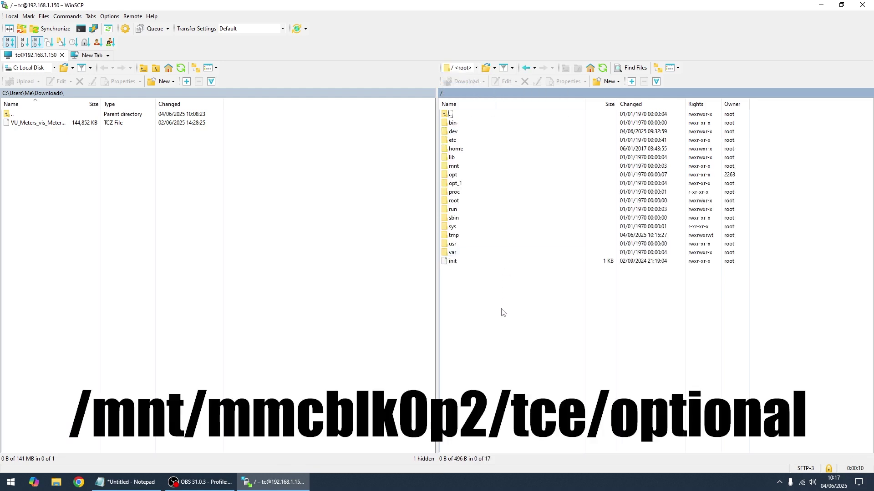
{"action": "left_click", "coordinate": [455, 170]}
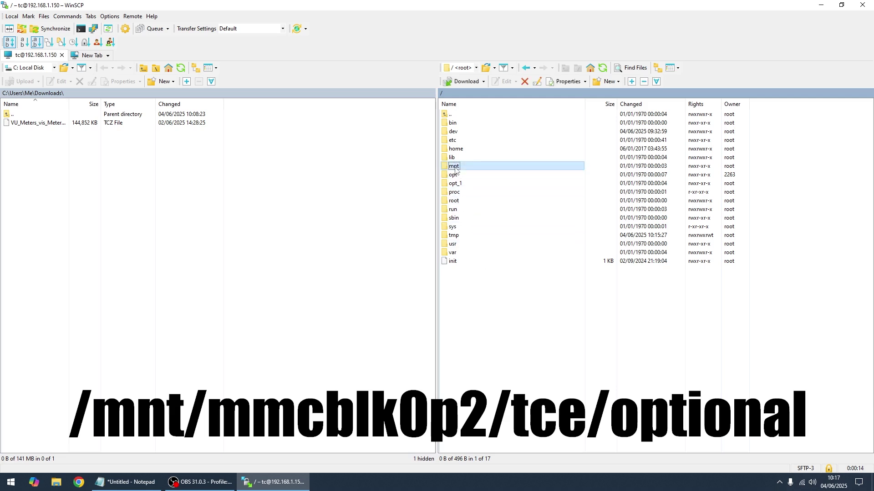
{"action": "double_click", "coordinate": [455, 170]}
{"action": "left_click", "coordinate": [457, 134]}
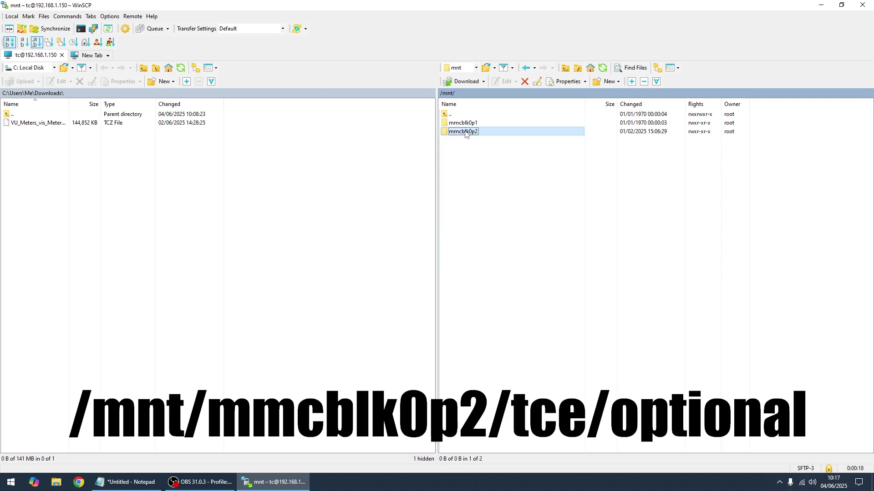
{"action": "double_click", "coordinate": [464, 132]}
{"action": "left_click", "coordinate": [452, 126]}
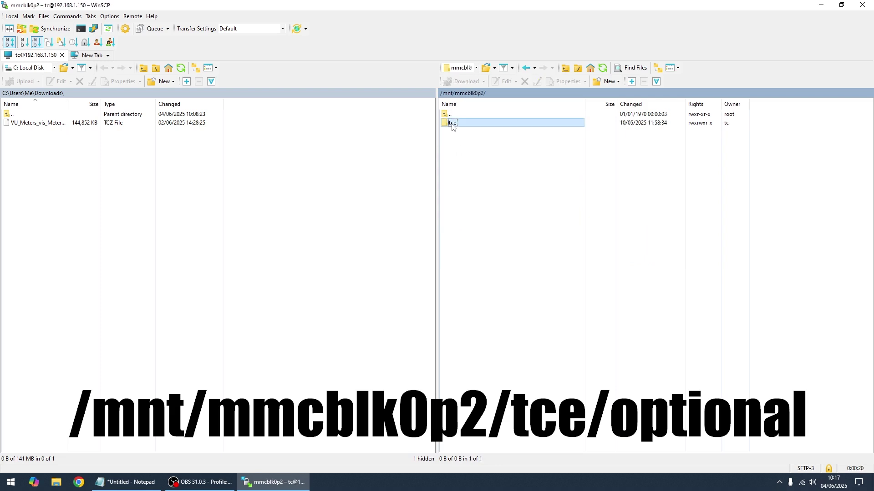
{"action": "double_click", "coordinate": [453, 124]}
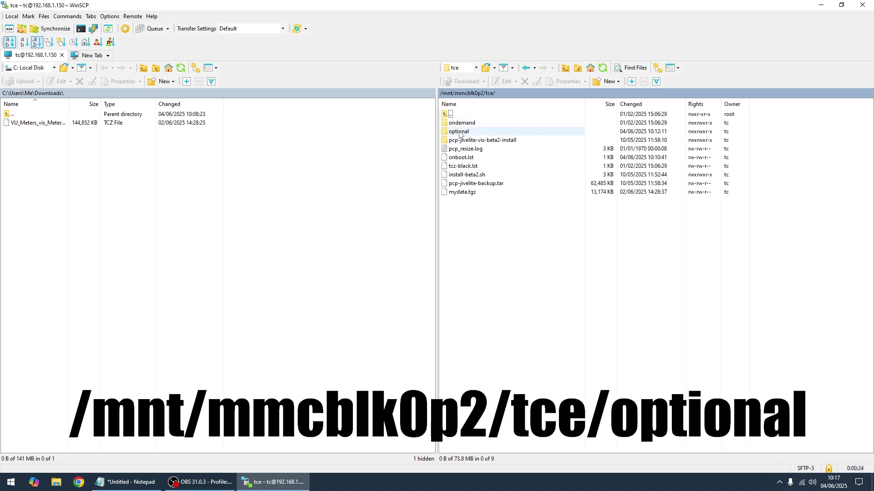
{"action": "left_click", "coordinate": [461, 134]}
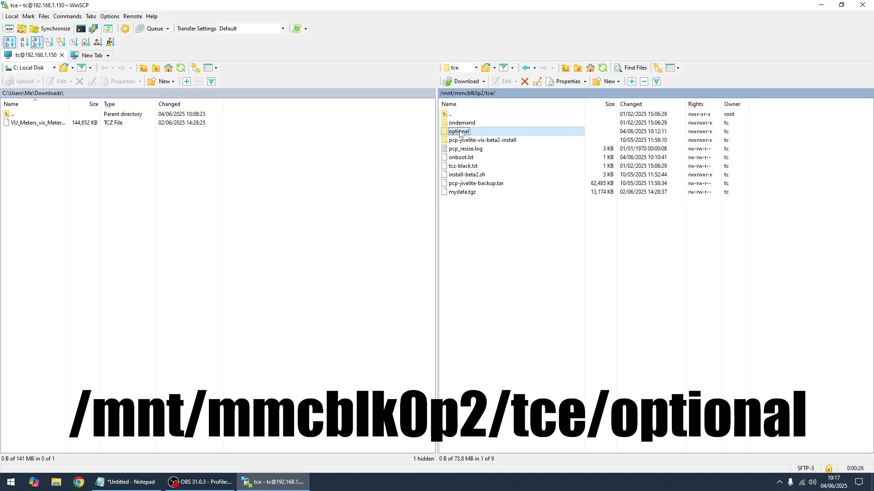
{"action": "double_click", "coordinate": [462, 135]}
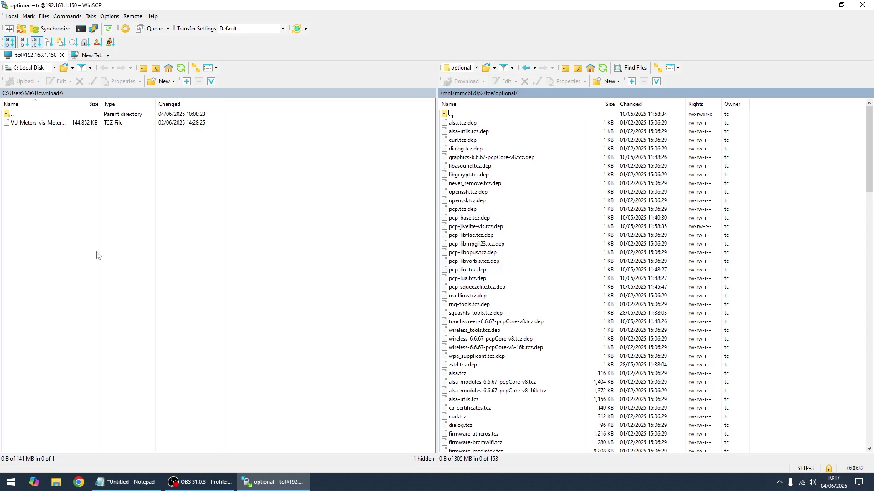
{"action": "left_click", "coordinate": [57, 482]}
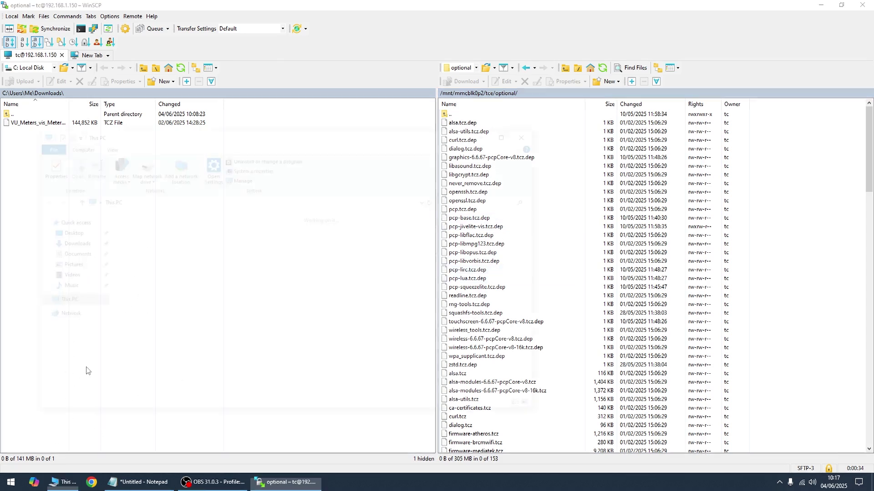
Copy VU_Meters_vis_Meter_Pack.tcz from local Downloads into the player's tce/optional folder
{"action": "left_click", "coordinate": [65, 244]}
{"action": "left_click", "coordinate": [161, 243]}
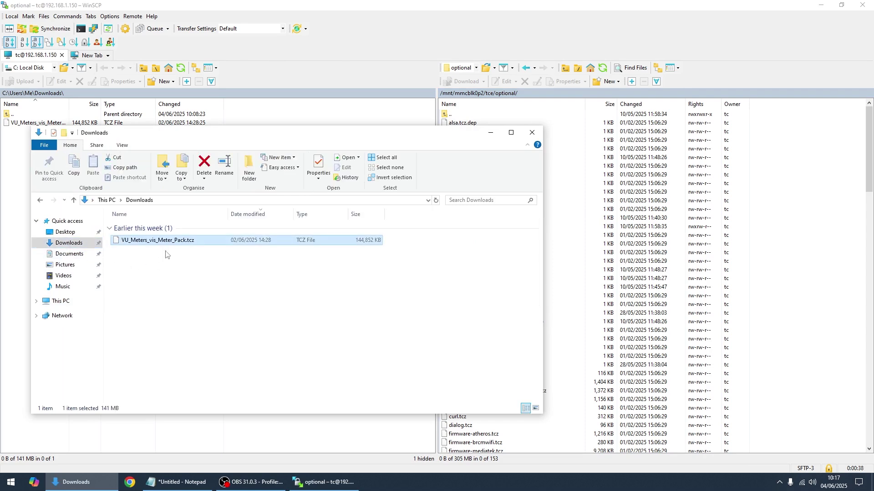
{"action": "left_click_drag", "start_coordinate": [160, 242], "coordinate": [766, 321]}
{"action": "left_click_drag", "start_coordinate": [766, 321], "coordinate": [766, 320]}
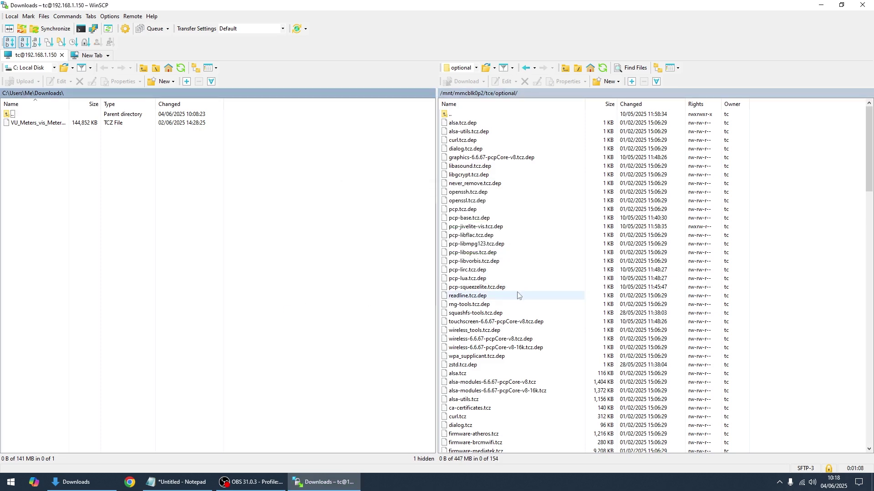
{"action": "scroll", "coordinate": [534, 290], "scroll_direction": "down", "scroll_amount": 1}
{"action": "scroll", "coordinate": [535, 290], "scroll_direction": "down", "scroll_amount": 2}
{"action": "scroll", "coordinate": [534, 290], "scroll_direction": "down", "scroll_amount": 4}
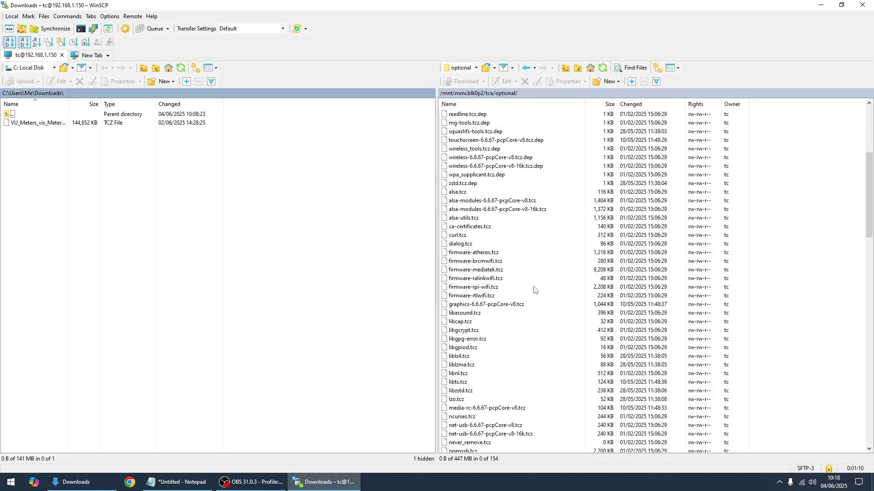
{"action": "scroll", "coordinate": [534, 291], "scroll_direction": "down", "scroll_amount": 2}
{"action": "scroll", "coordinate": [535, 290], "scroll_direction": "down", "scroll_amount": 3}
{"action": "scroll", "coordinate": [534, 289], "scroll_direction": "down", "scroll_amount": 1}
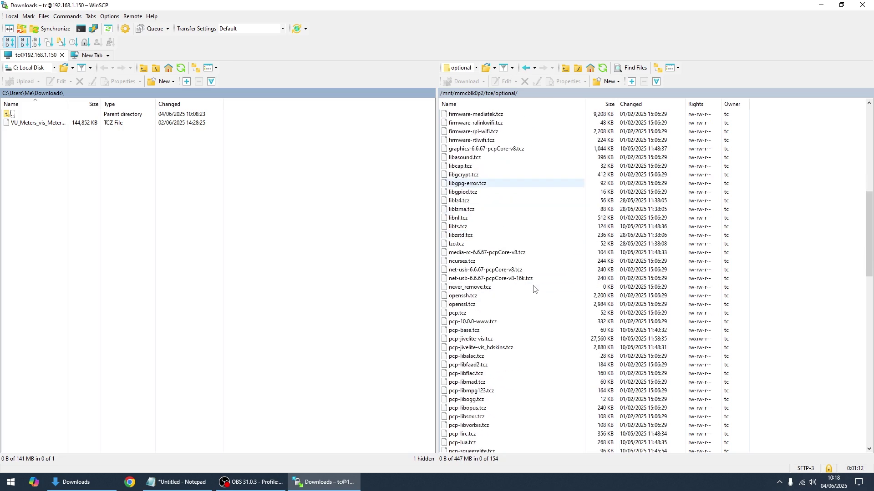
{"action": "scroll", "coordinate": [535, 288], "scroll_direction": "down", "scroll_amount": 2}
{"action": "scroll", "coordinate": [534, 289], "scroll_direction": "down", "scroll_amount": 3}
{"action": "scroll", "coordinate": [534, 289], "scroll_direction": "down", "scroll_amount": 1}
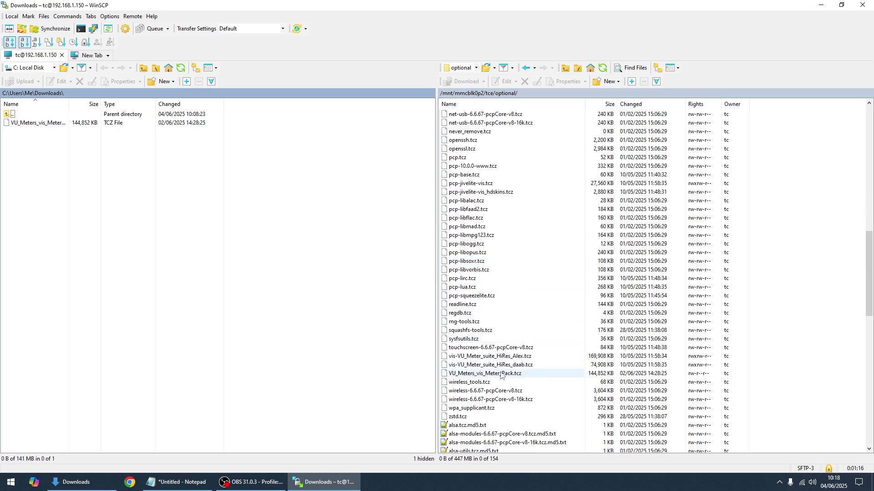
{"action": "scroll", "coordinate": [512, 258], "scroll_direction": "up", "scroll_amount": 6}
{"action": "scroll", "coordinate": [513, 259], "scroll_direction": "up", "scroll_amount": 6}
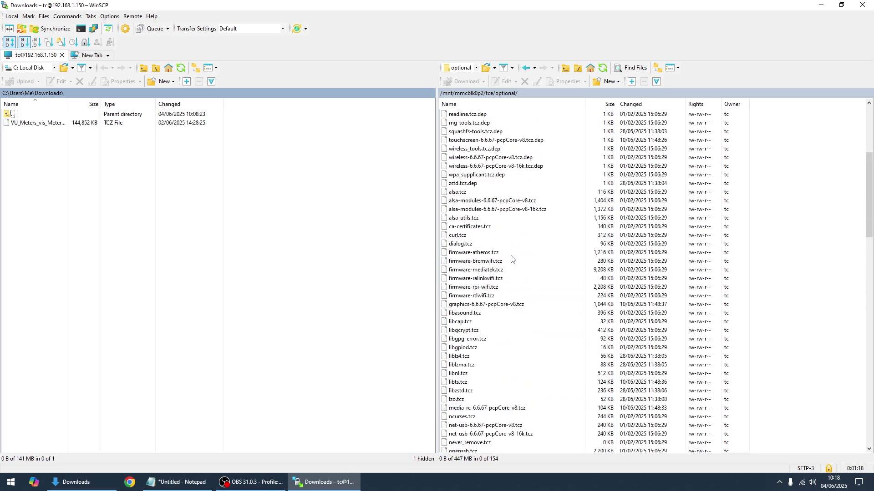
{"action": "scroll", "coordinate": [512, 259], "scroll_direction": "up", "scroll_amount": 6}
{"action": "scroll", "coordinate": [511, 258], "scroll_direction": "up", "scroll_amount": 1}
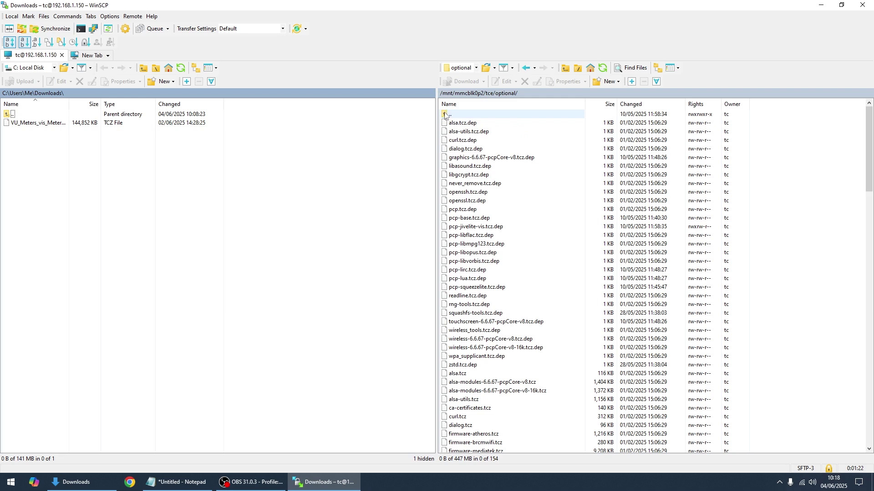
{"action": "double_click", "coordinate": [445, 115]}
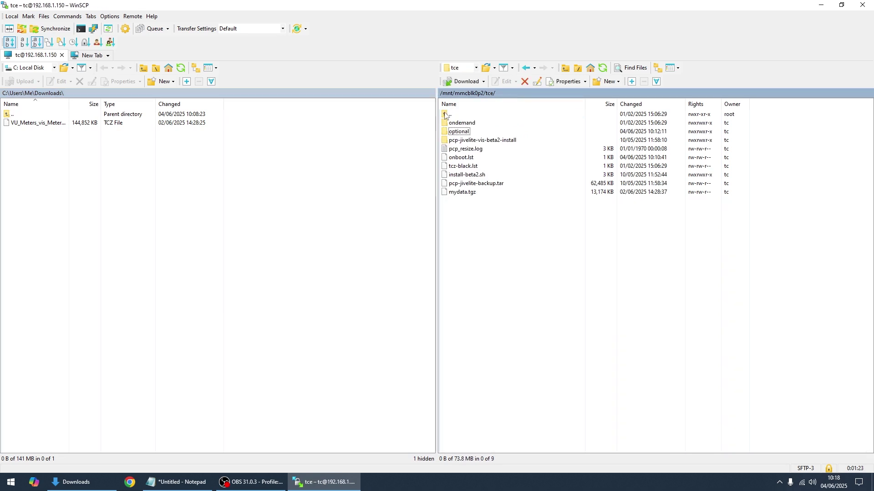
Open onboot.lst for editing and copy the pack file name from Notepad
{"action": "left_click", "coordinate": [461, 159]}
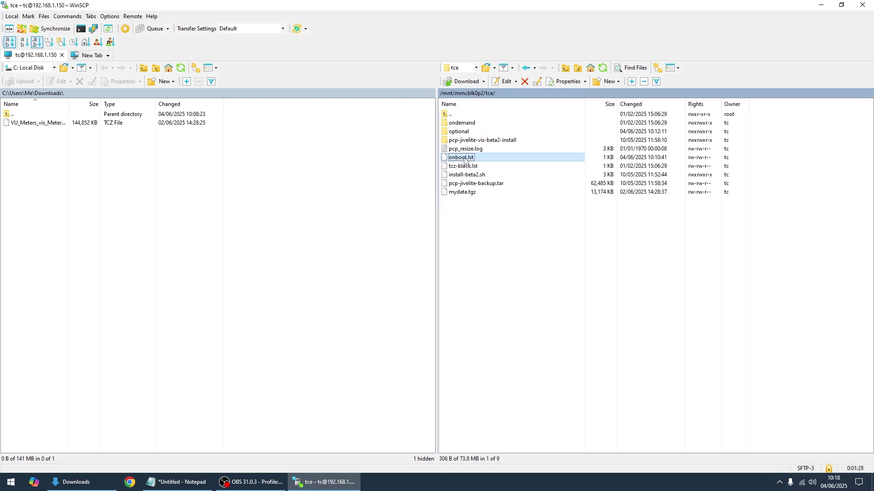
{"action": "double_click", "coordinate": [464, 159]}
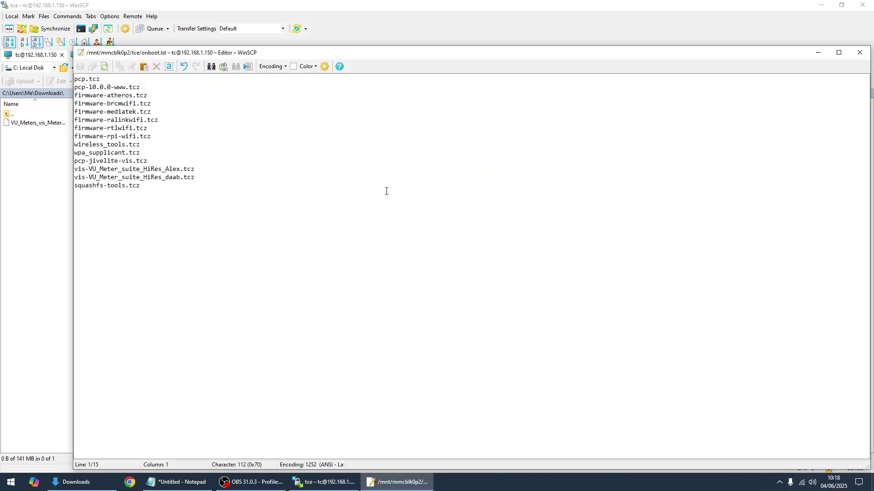
{"action": "left_click", "coordinate": [179, 483]}
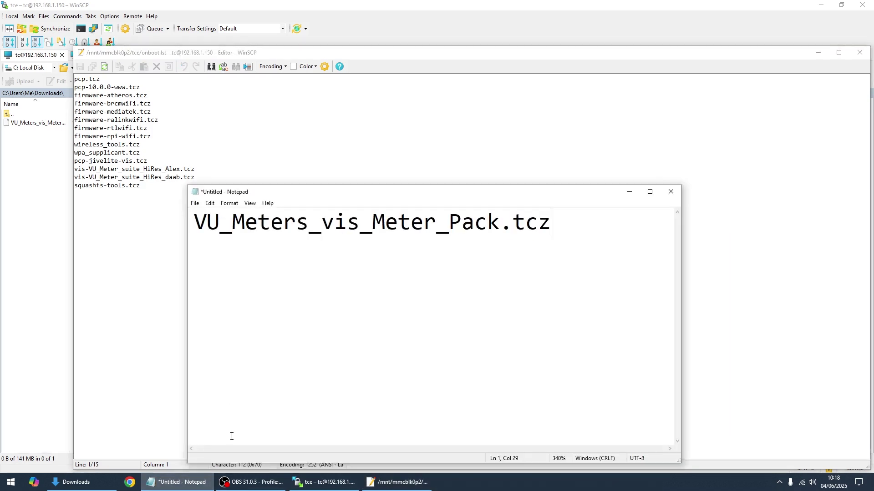
{"action": "left_click_drag", "start_coordinate": [552, 220], "coordinate": [191, 224]}
{"action": "right_click", "coordinate": [217, 228]}
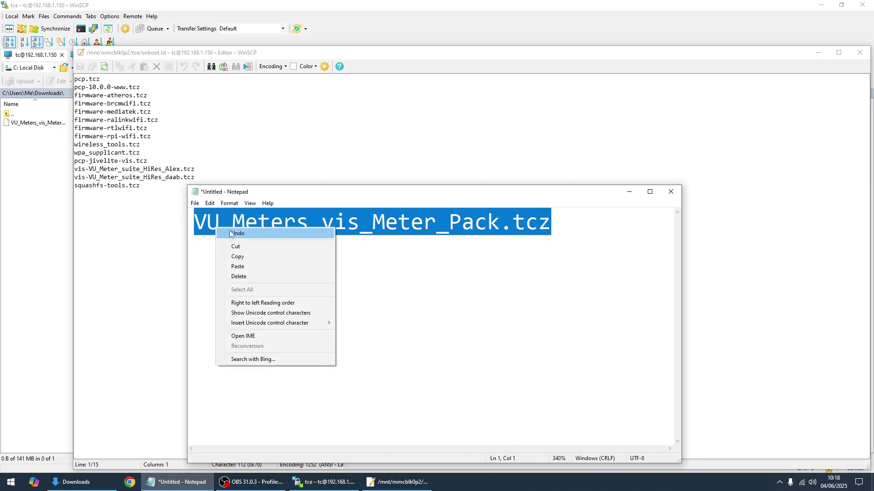
{"action": "left_click", "coordinate": [250, 255]}
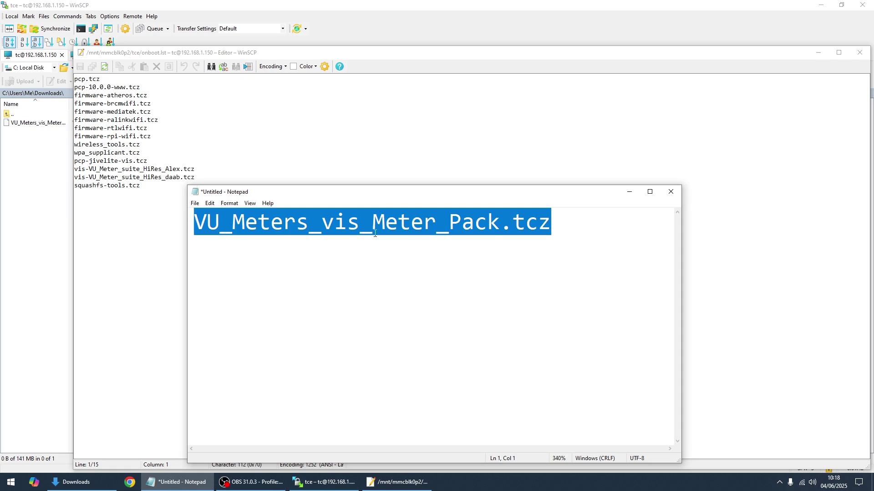
Paste VU_Meters_vis_Meter_Pack.tcz onto line 15 of onboot.lst and save it
{"action": "left_click", "coordinate": [629, 192]}
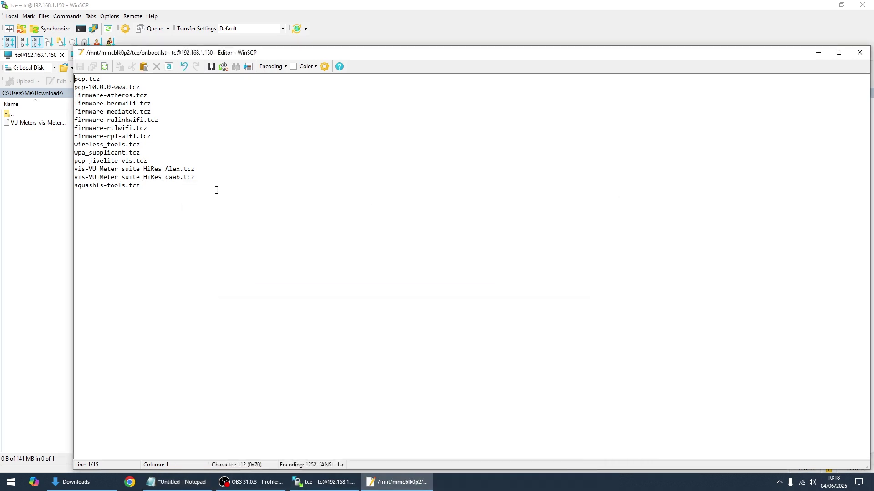
{"action": "left_click", "coordinate": [88, 194]}
{"action": "right_click", "coordinate": [87, 195]}
{"action": "left_click", "coordinate": [116, 247]}
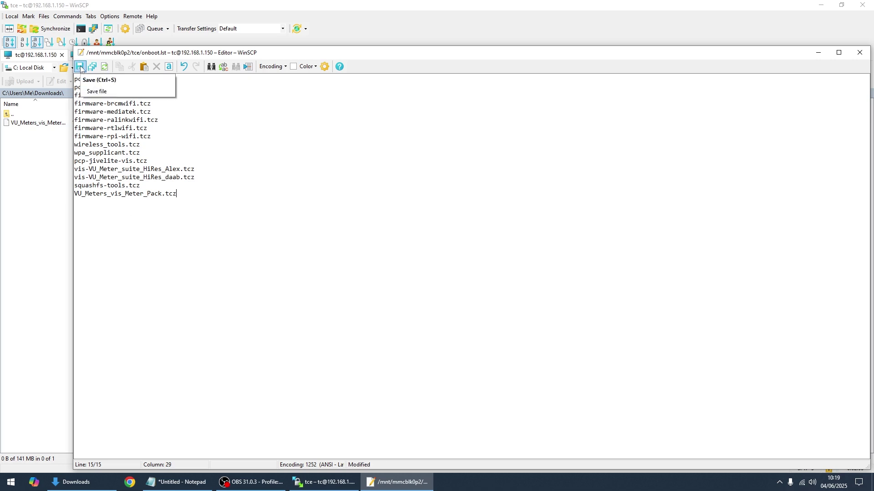
{"action": "left_click", "coordinate": [81, 68]}
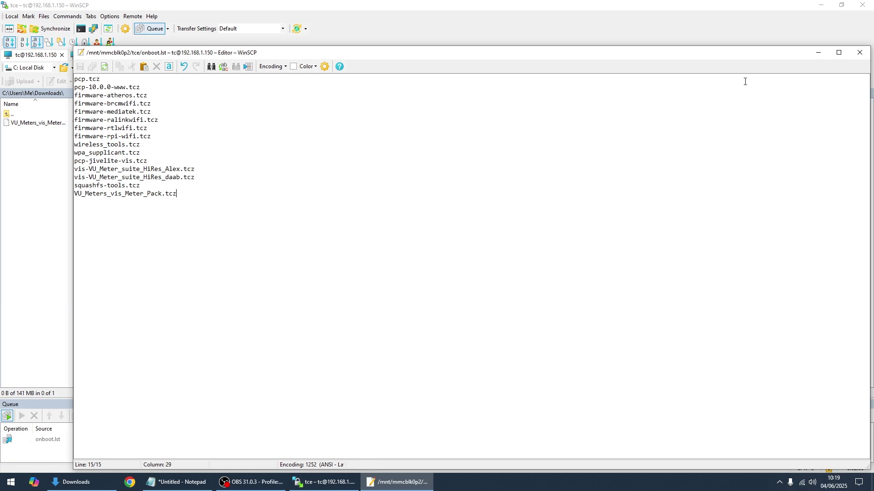
Close the onboot.lst editor and open a separate shell console session on the player
{"action": "left_click", "coordinate": [858, 52]}
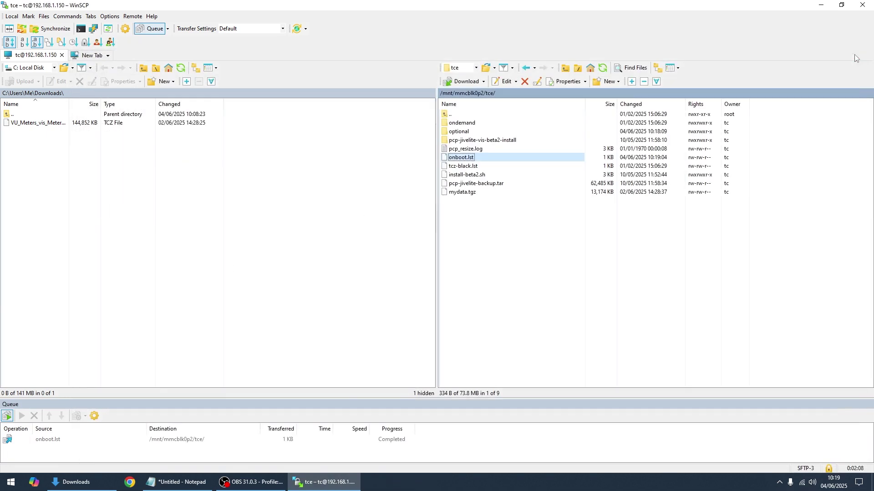
{"action": "left_click", "coordinate": [536, 253]}
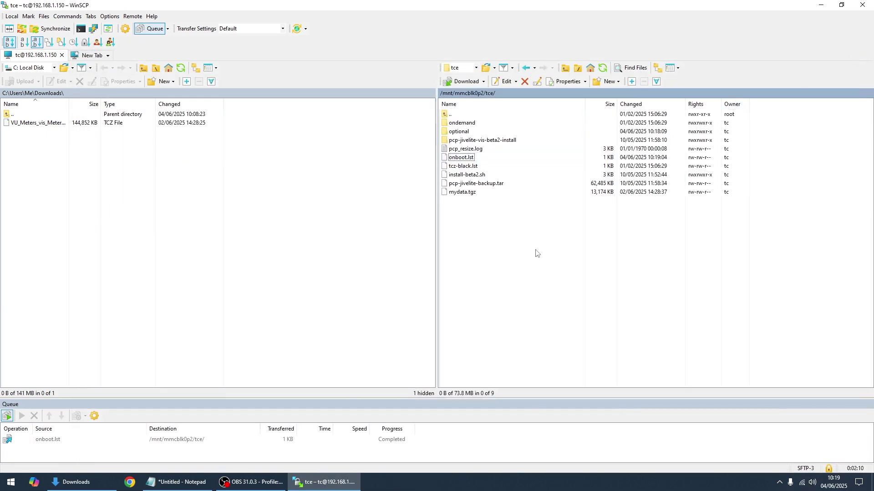
{"action": "left_click", "coordinate": [81, 30]}
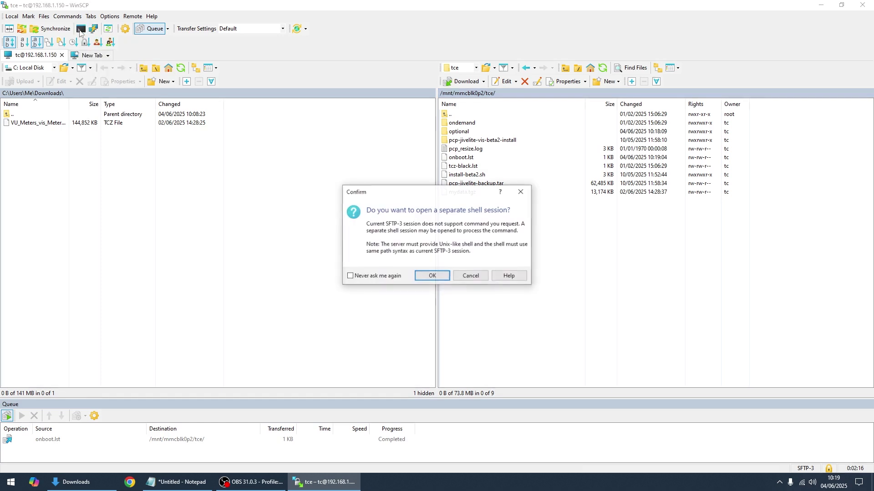
{"action": "left_click", "coordinate": [424, 277]}
{"action": "type", "text": "pcp br"}
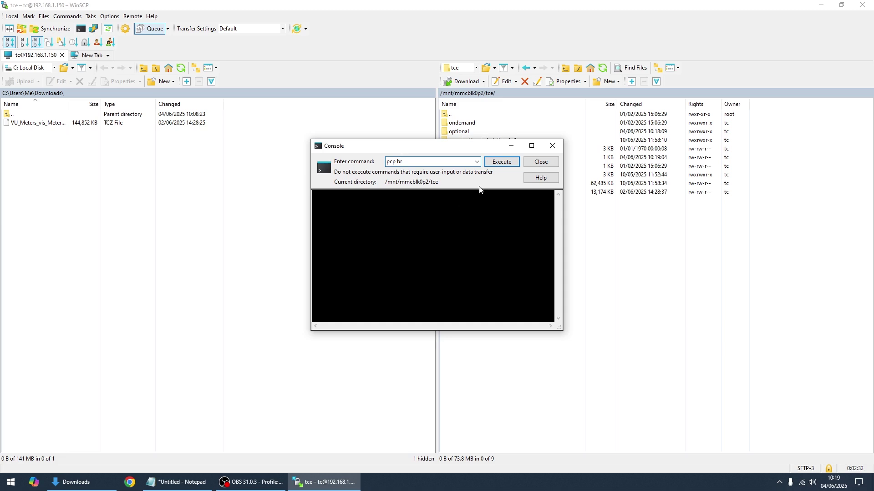
Run pcp br to back up and reboot, then close WinSCP and the Downloads window
{"action": "left_click", "coordinate": [501, 162]}
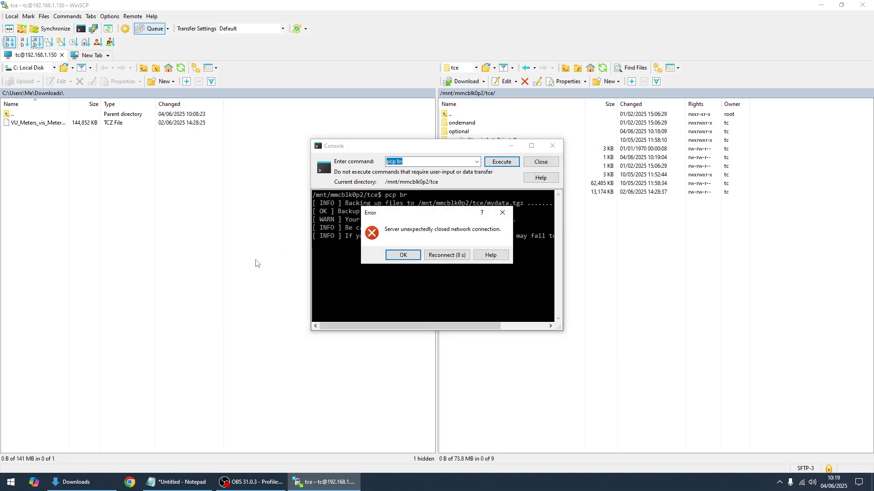
{"action": "left_click", "coordinate": [404, 255]}
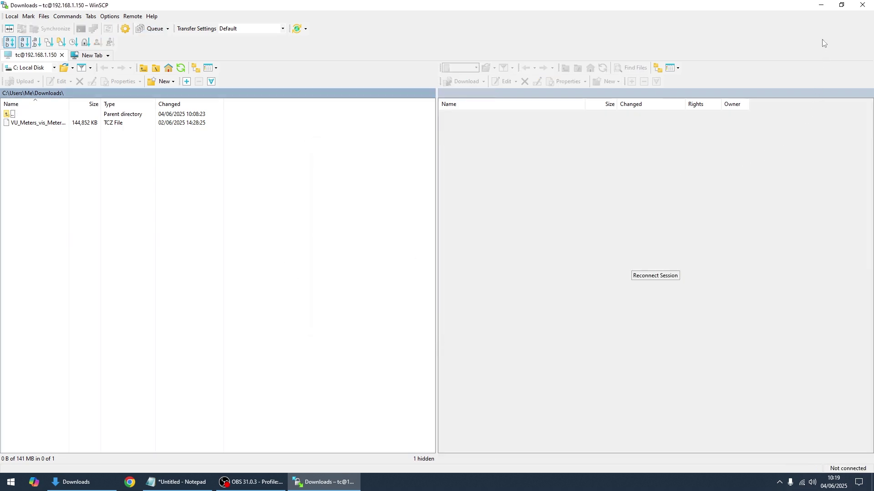
{"action": "left_click", "coordinate": [865, 5]}
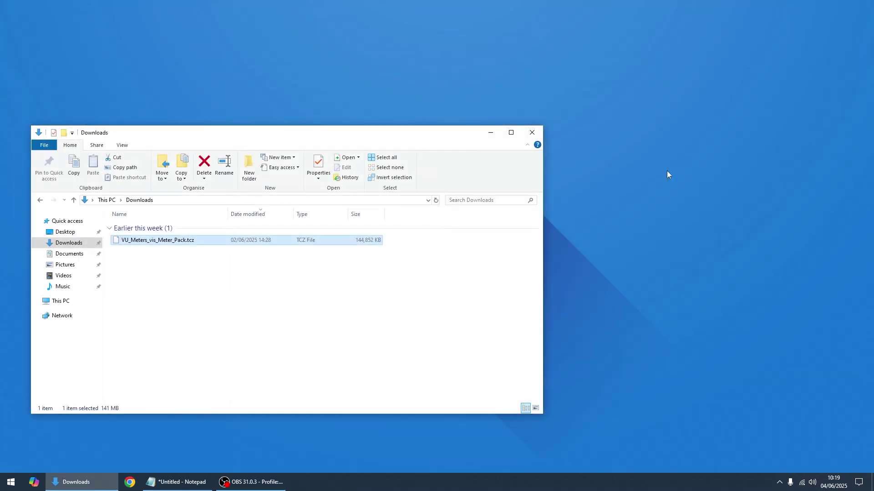
{"action": "left_click", "coordinate": [533, 133]}
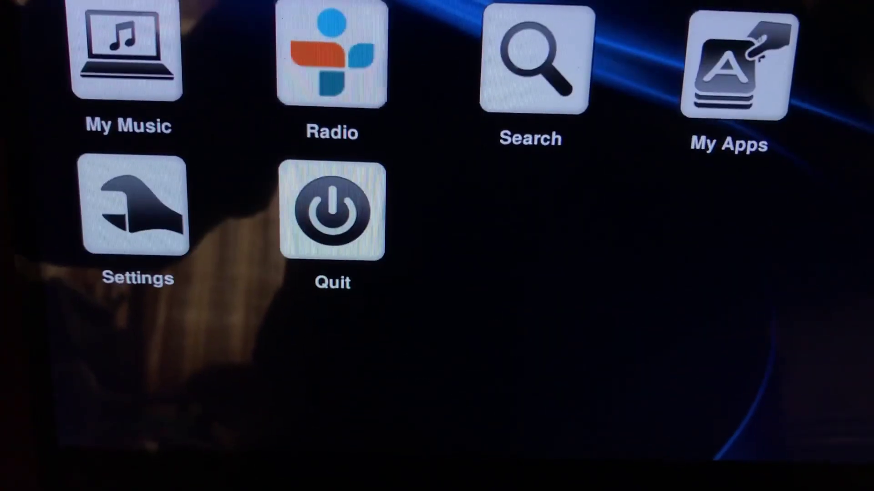
Go through Settings, Screen, Now Playing and Visualiser to reach VU Meter Selection
{"action": "left_click", "coordinate": [137, 218]}
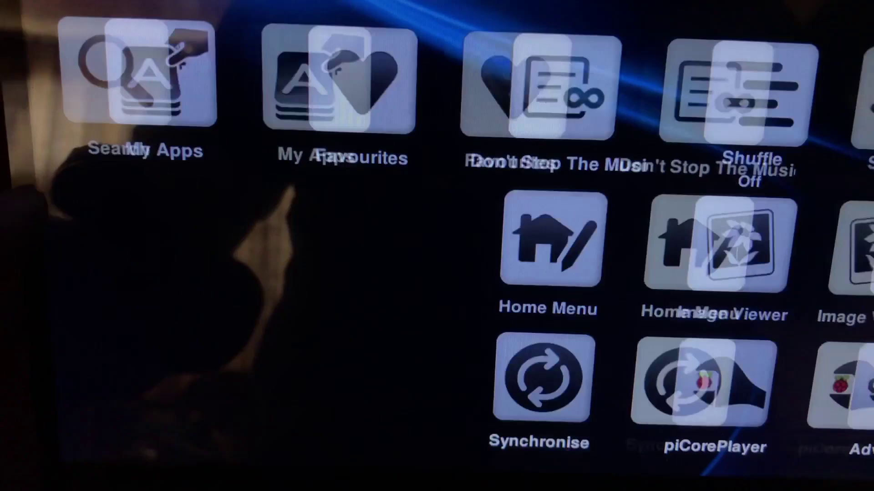
{"action": "left_click", "coordinate": [510, 235]}
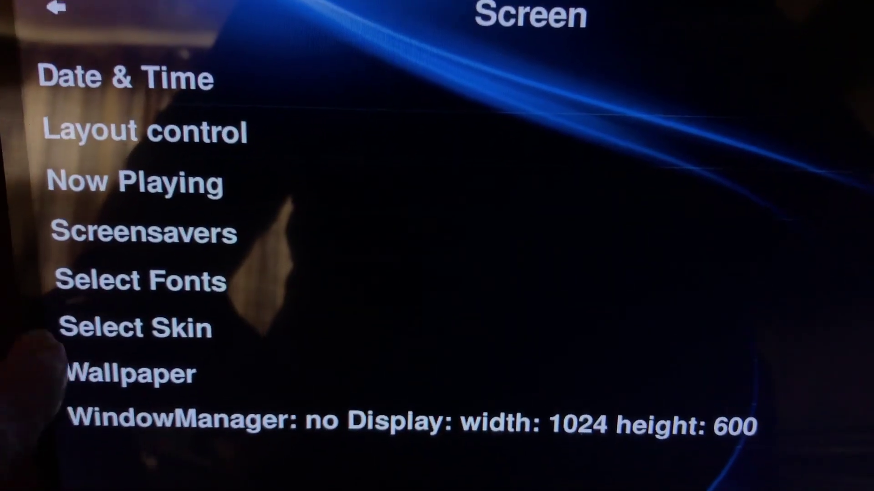
{"action": "left_click", "coordinate": [116, 176]}
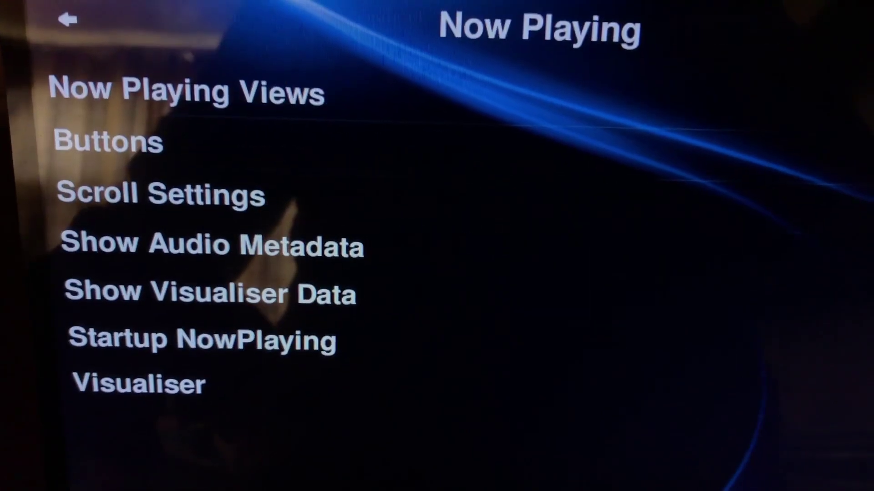
{"action": "left_click", "coordinate": [137, 389]}
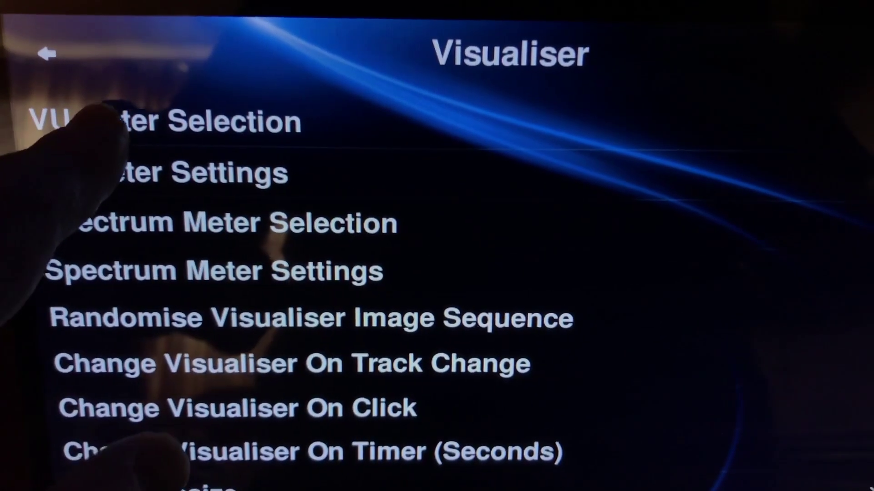
{"action": "left_click", "coordinate": [103, 121]}
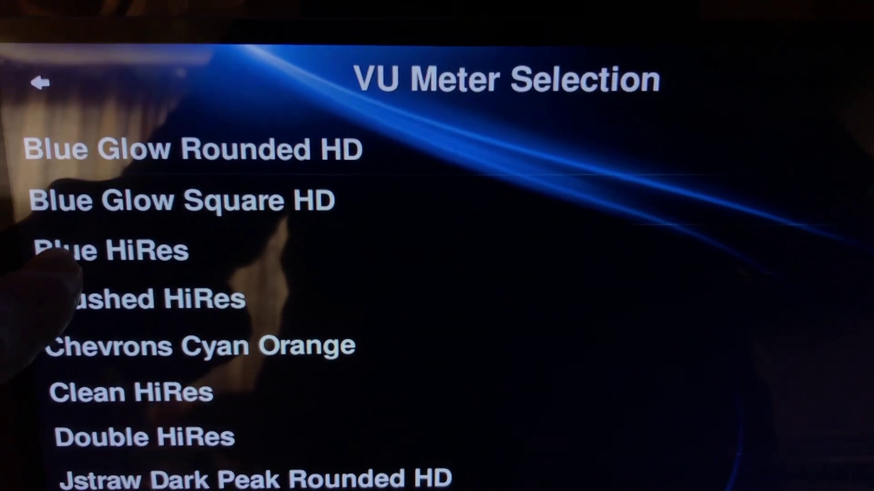
{"action": "scroll", "coordinate": [170, 341], "scroll_direction": "down", "scroll_amount": 5}
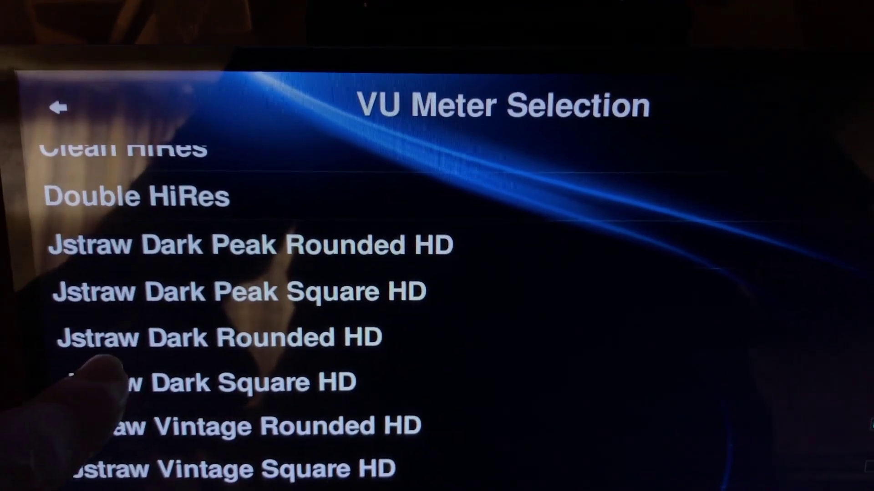
{"action": "scroll", "coordinate": [137, 307], "scroll_direction": "down", "scroll_amount": 2}
{"action": "scroll", "coordinate": [123, 245], "scroll_direction": "down", "scroll_amount": 5}
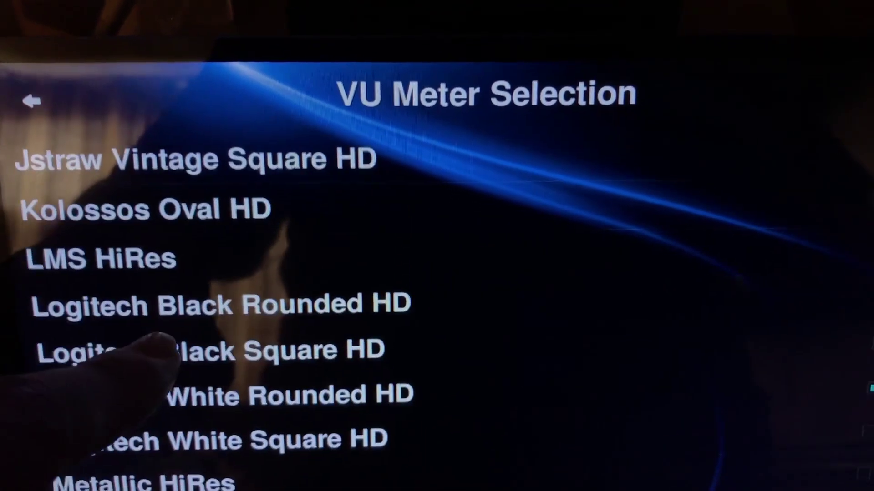
{"action": "scroll", "coordinate": [150, 286], "scroll_direction": "down", "scroll_amount": 3}
{"action": "scroll", "coordinate": [102, 205], "scroll_direction": "down", "scroll_amount": 2}
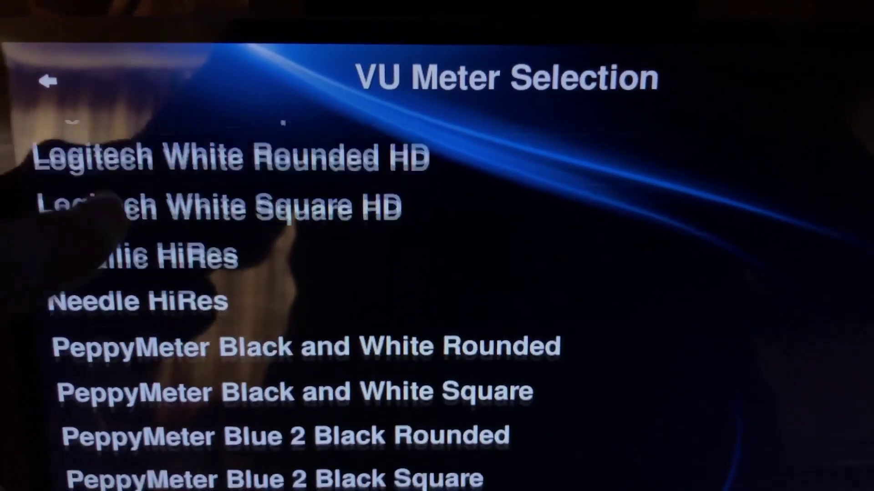
{"action": "scroll", "coordinate": [89, 171], "scroll_direction": "down", "scroll_amount": 2}
{"action": "scroll", "coordinate": [82, 157], "scroll_direction": "down", "scroll_amount": 2}
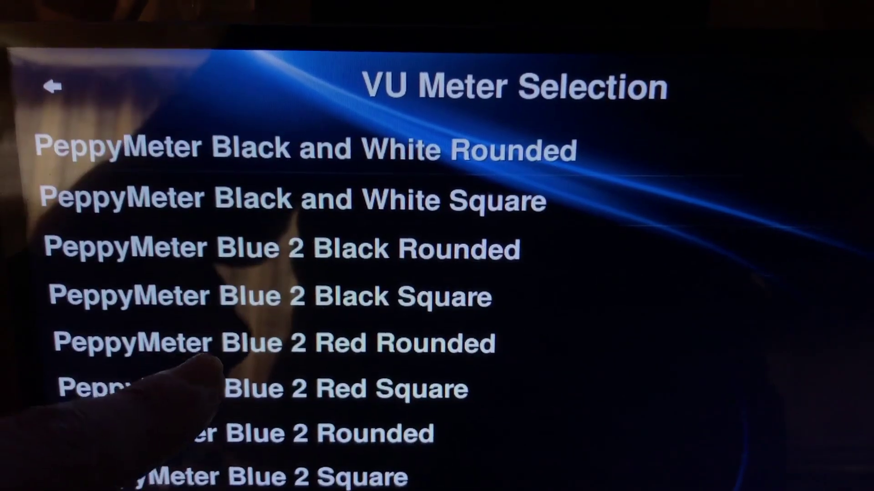
{"action": "scroll", "coordinate": [137, 307], "scroll_direction": "down", "scroll_amount": 3}
{"action": "scroll", "coordinate": [103, 136], "scroll_direction": "down", "scroll_amount": 2}
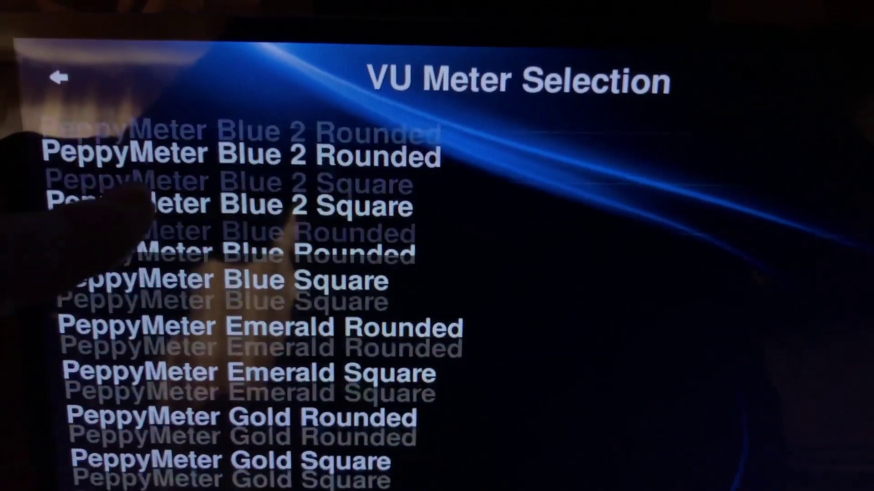
{"action": "scroll", "coordinate": [116, 205], "scroll_direction": "down", "scroll_amount": 3}
{"action": "scroll", "coordinate": [171, 273], "scroll_direction": "down", "scroll_amount": 1}
{"action": "scroll", "coordinate": [171, 293], "scroll_direction": "down", "scroll_amount": 1}
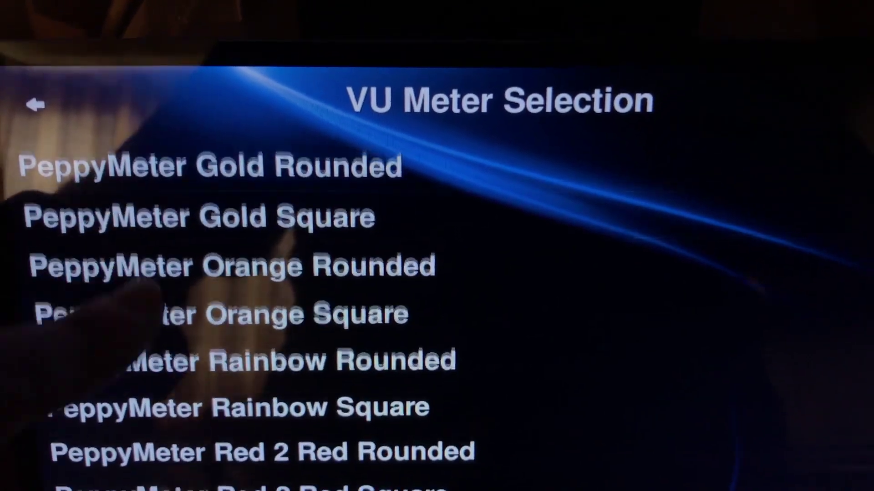
{"action": "scroll", "coordinate": [137, 239], "scroll_direction": "up", "scroll_amount": 4}
{"action": "scroll", "coordinate": [178, 321], "scroll_direction": "up", "scroll_amount": 2}
{"action": "scroll", "coordinate": [171, 321], "scroll_direction": "up", "scroll_amount": 1}
{"action": "scroll", "coordinate": [205, 307], "scroll_direction": "up", "scroll_amount": 5}
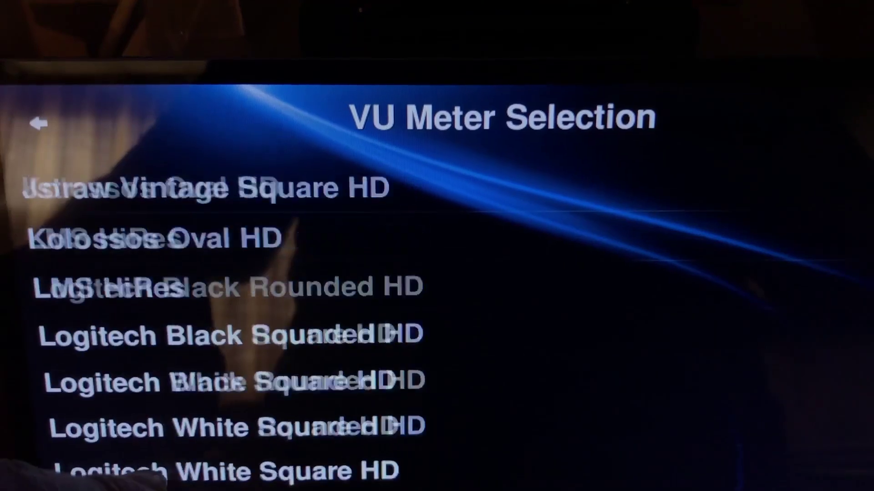
{"action": "scroll", "coordinate": [204, 308], "scroll_direction": "up", "scroll_amount": 3}
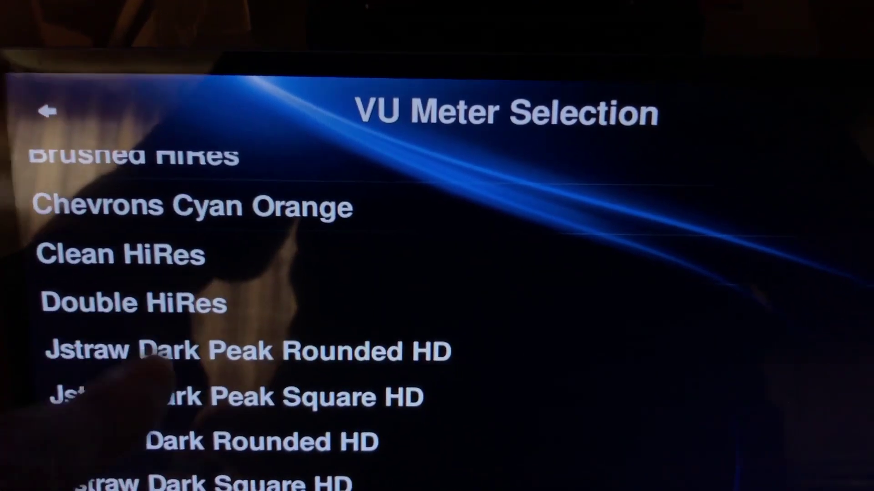
{"action": "scroll", "coordinate": [205, 307], "scroll_direction": "up", "scroll_amount": 3}
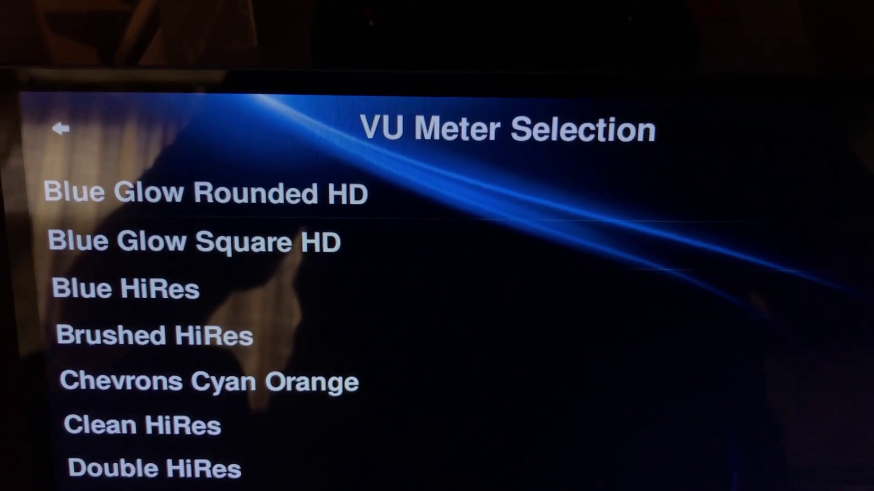
Select Blue Glow Rounded HD as the VU meter
{"action": "left_click", "coordinate": [204, 172]}
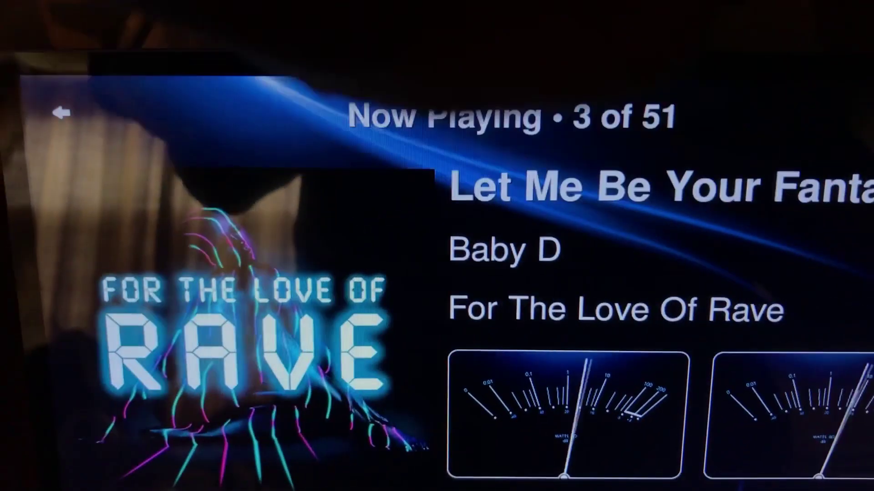